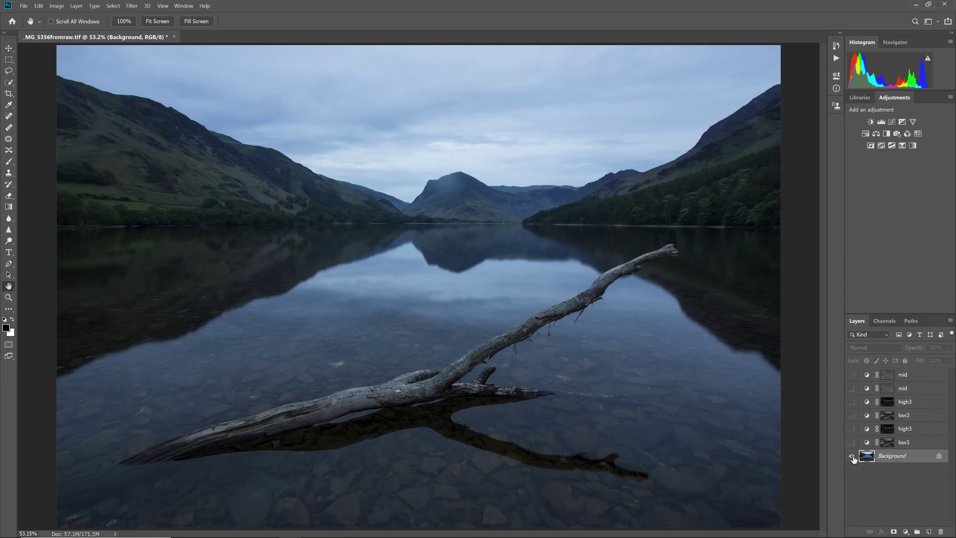
Toggle the Background visibility to compare the original photo with the adjusted version
left_click(852, 457, "alt")
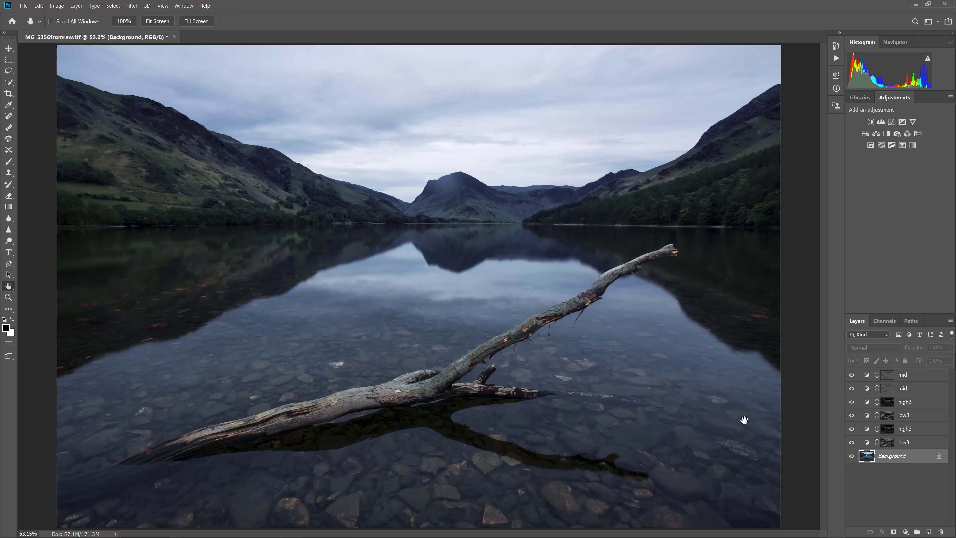
left_click(853, 457, "alt")
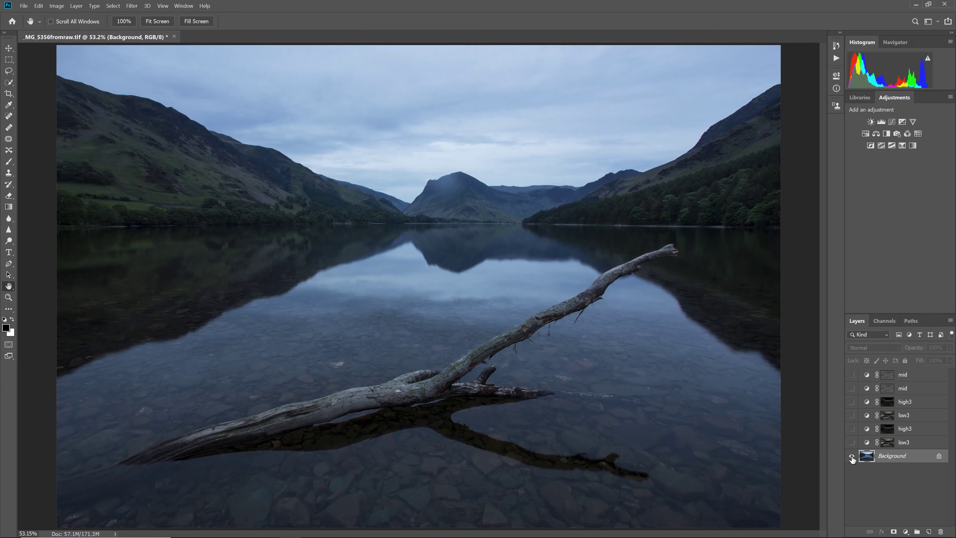
left_click(853, 457, "alt")
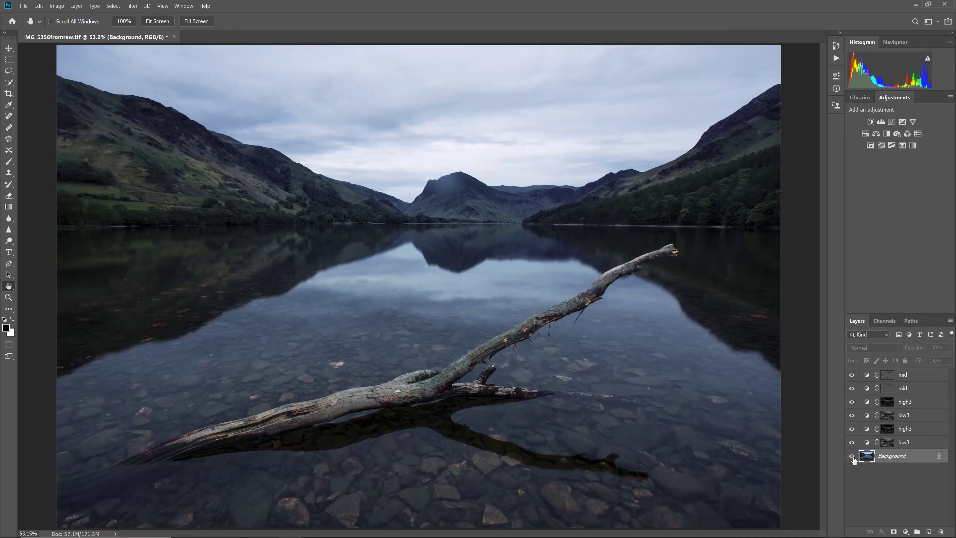
Select the six earlier adjustment layers from low3 up to mid and delete them
left_click(921, 443)
left_click(919, 379, "shift")
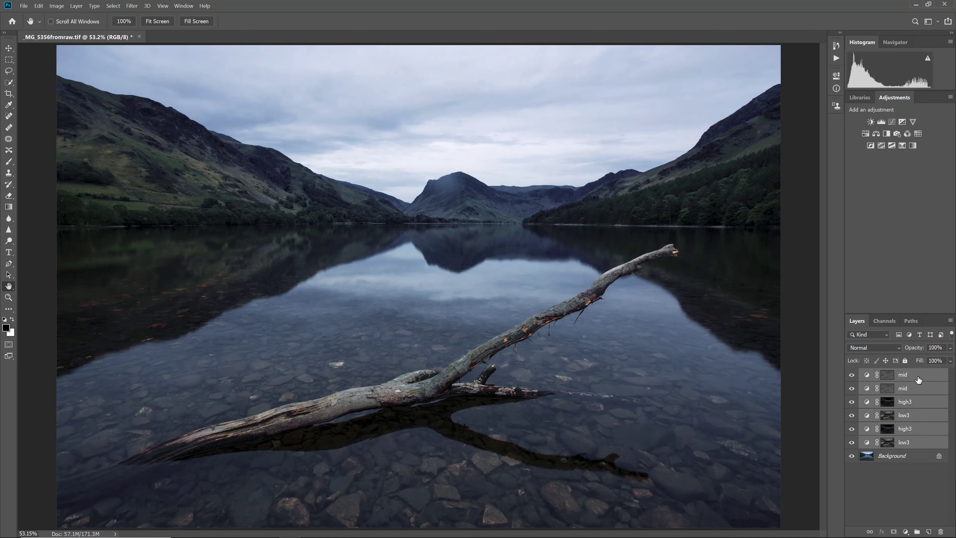
key("Delete")
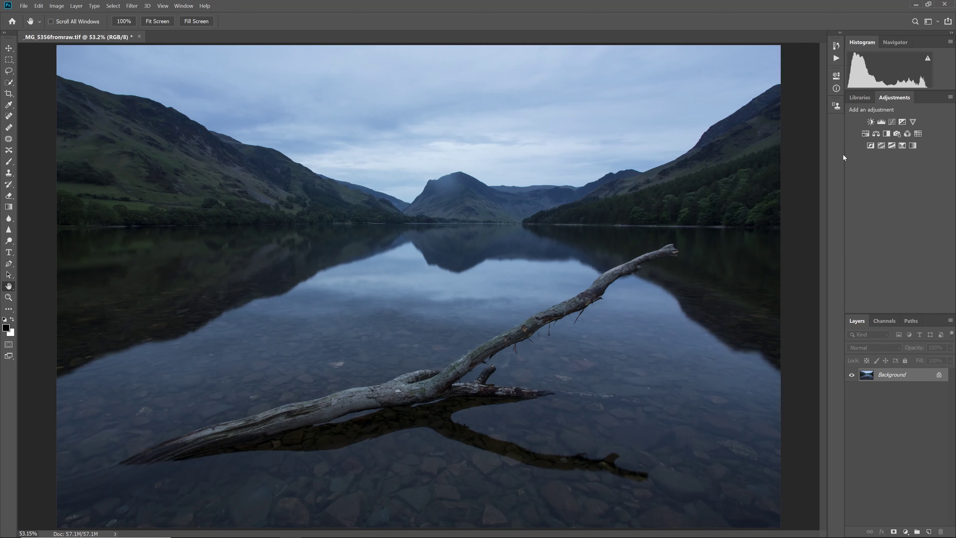
Play the Create Saturation Masks action on the lake photo, then collapse the actions list
left_click(836, 58)
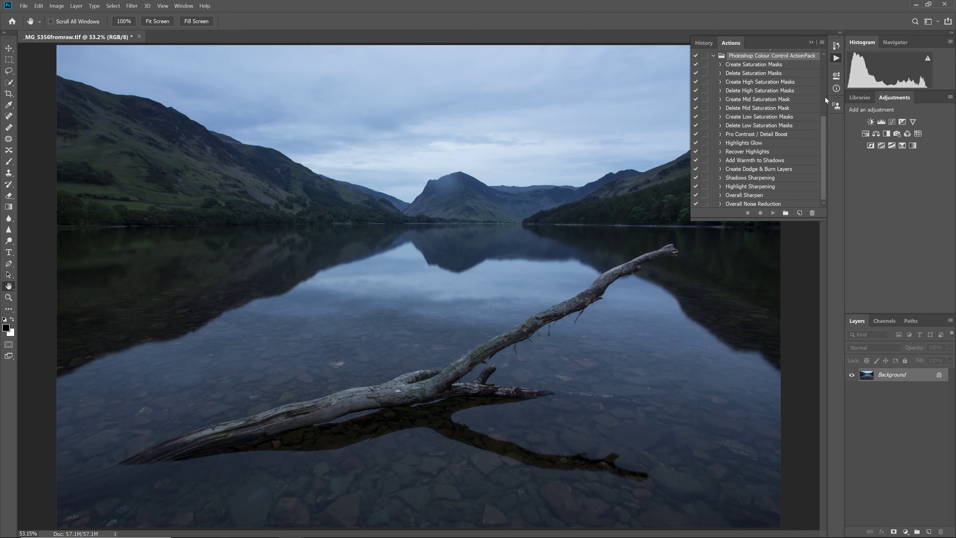
left_click(751, 65)
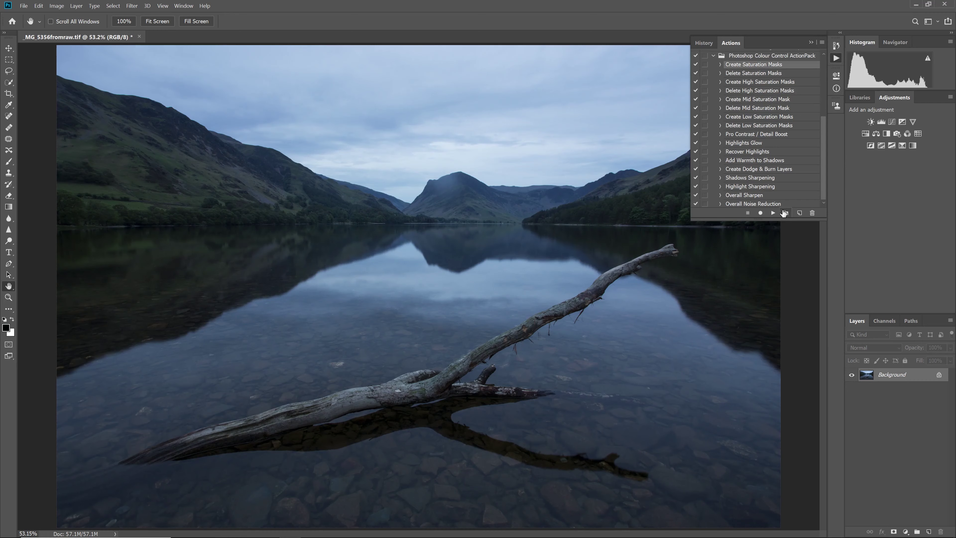
left_click(773, 213)
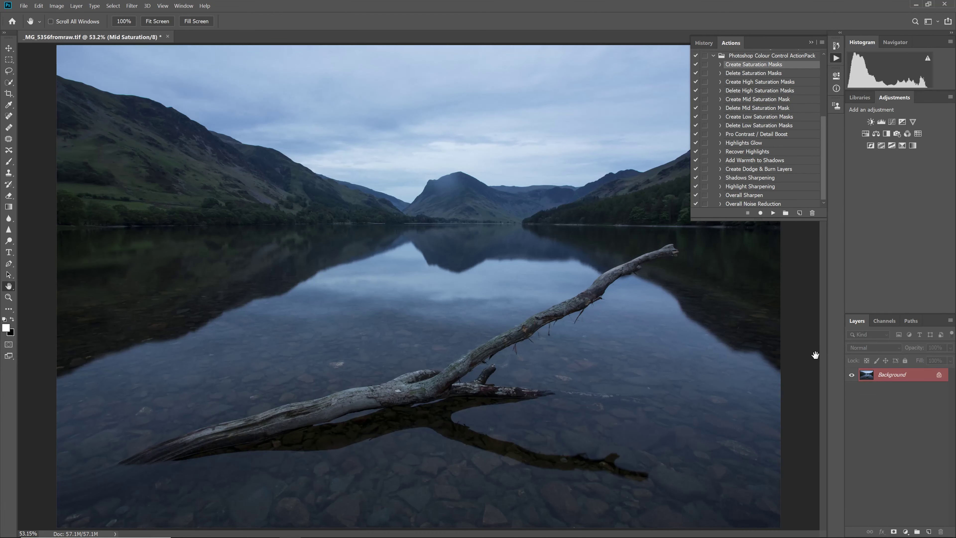
left_click(836, 57)
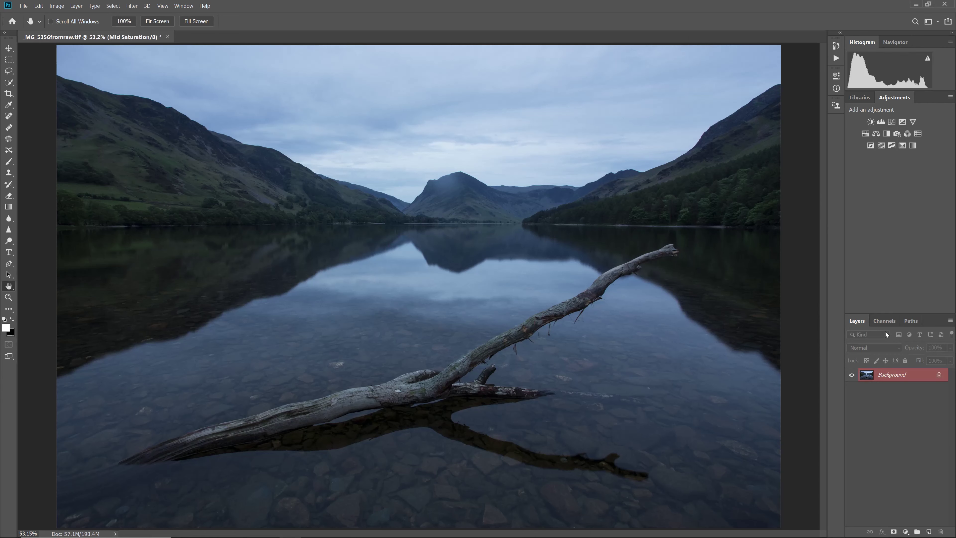
Inspect the High Saturation 3 and Low Saturation 3 masks, then return to the RGB composite
left_click(882, 322)
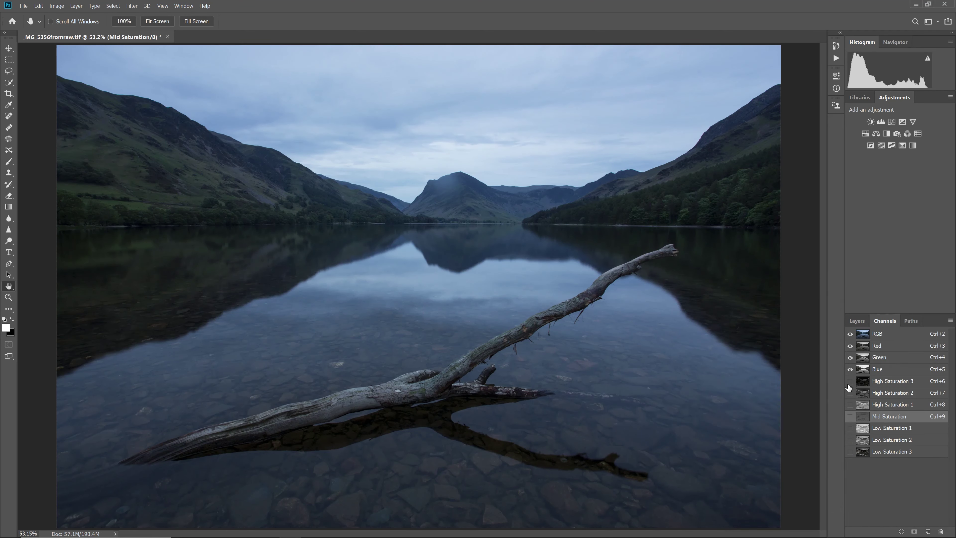
left_click(849, 381)
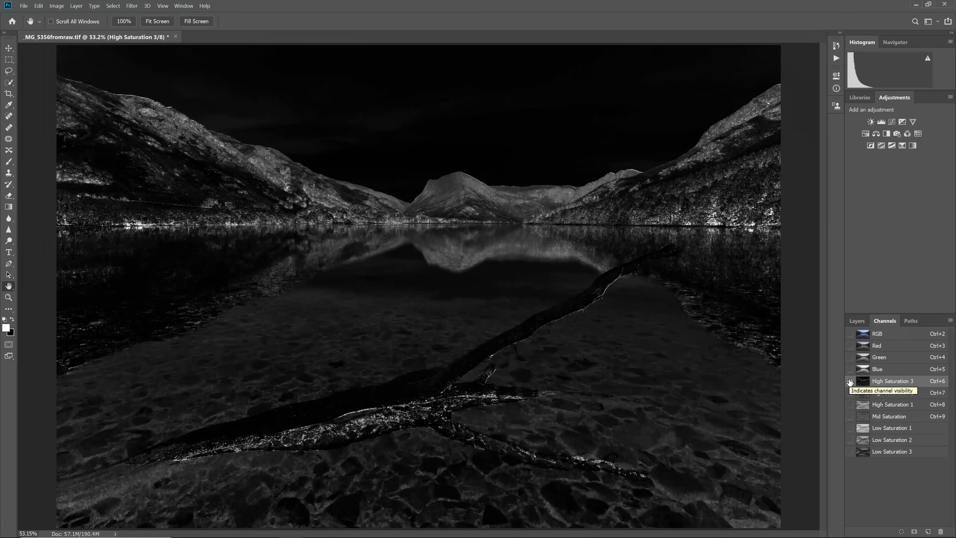
left_click(850, 452)
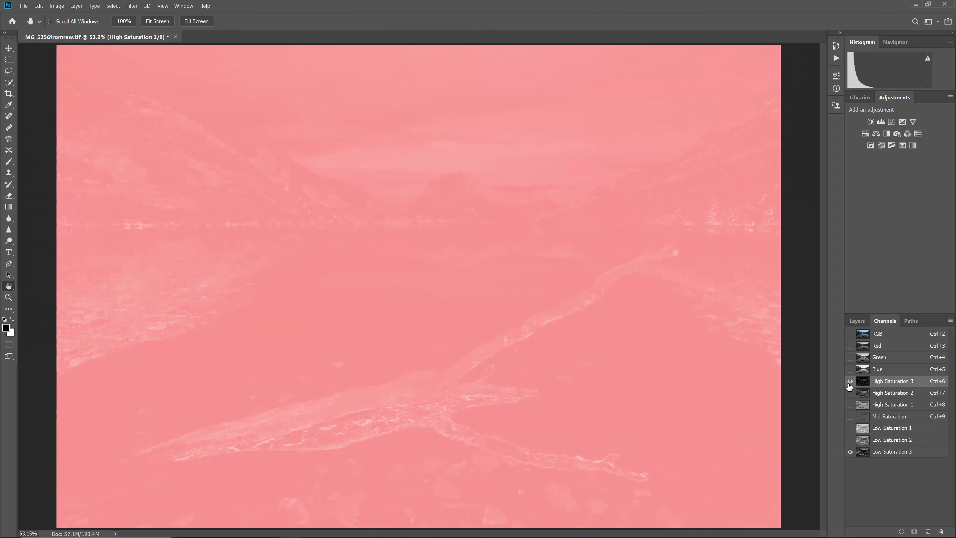
left_click(850, 381)
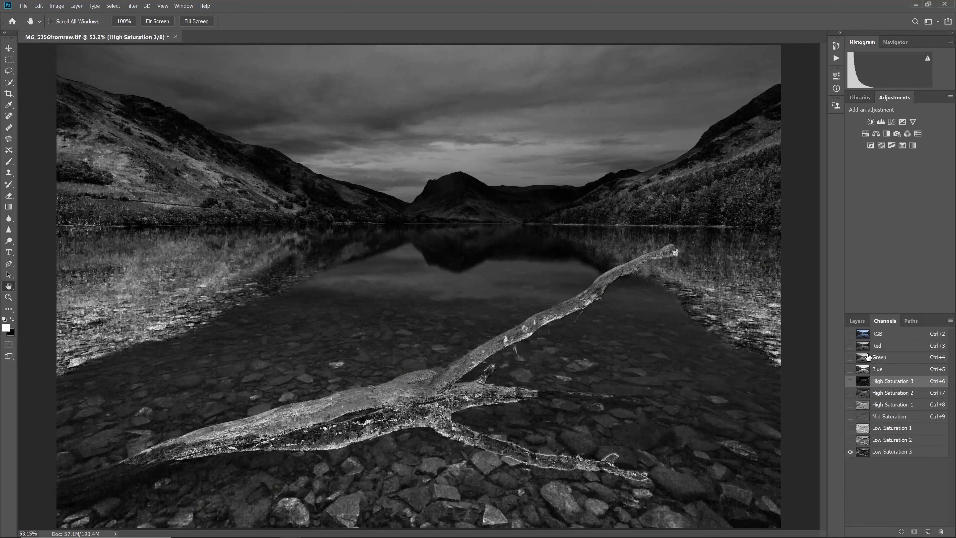
left_click(889, 452)
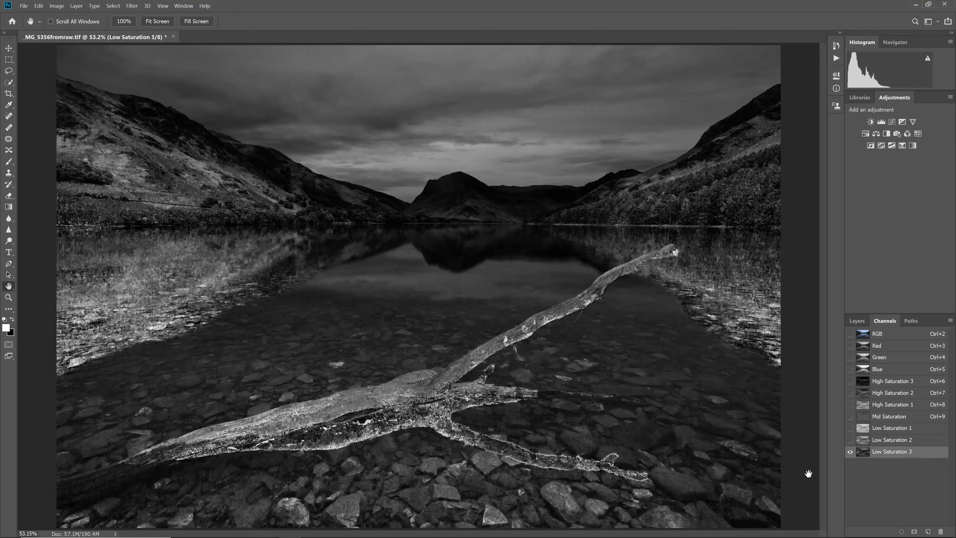
key("ctrl+6")
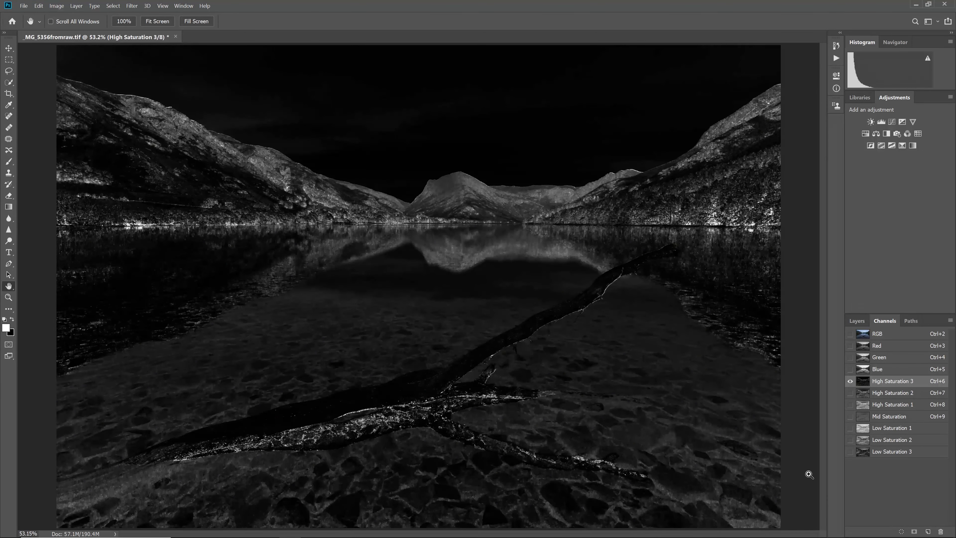
key("ctrl+2")
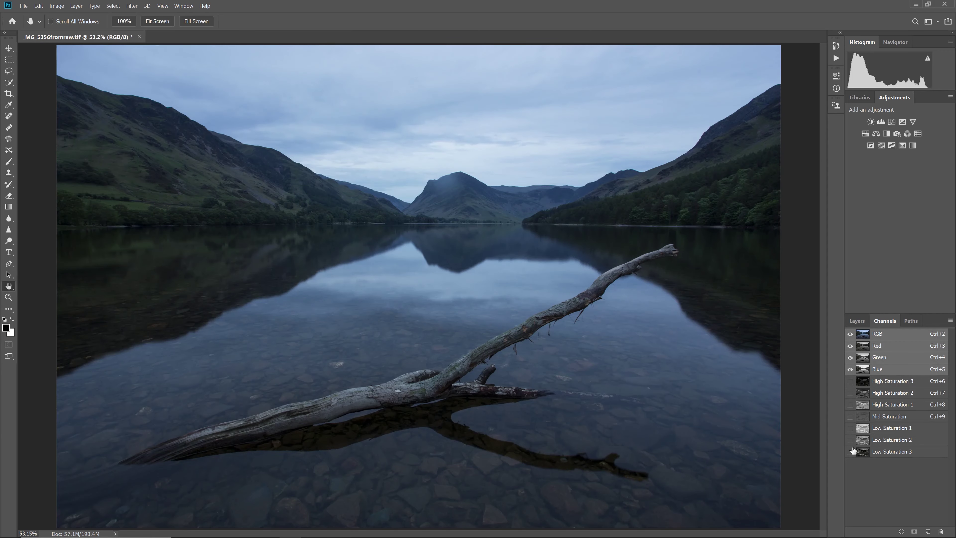
Add a Color Balance layer masked to Low Saturation 3, pushing the midtones toward yellow and magenta
left_click(864, 452, "ctrl")
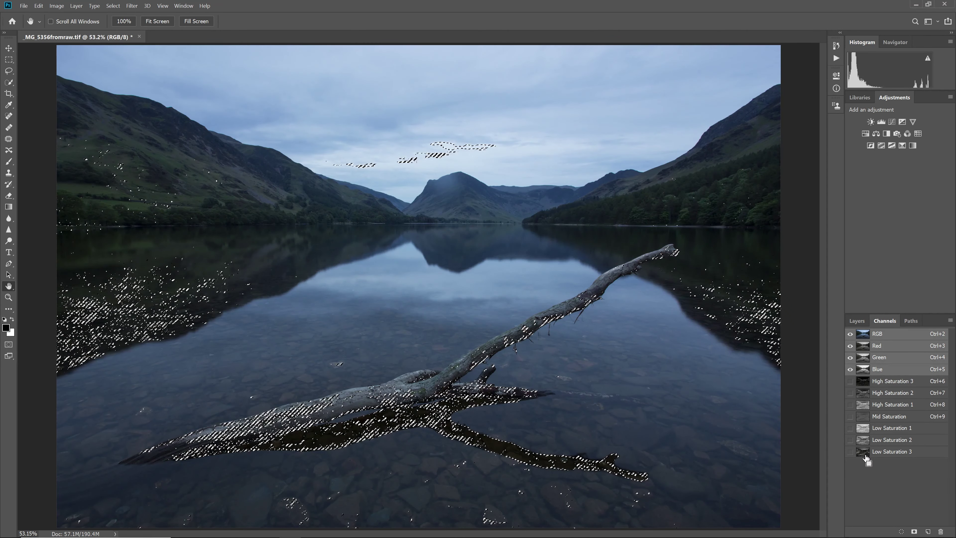
left_click(876, 134)
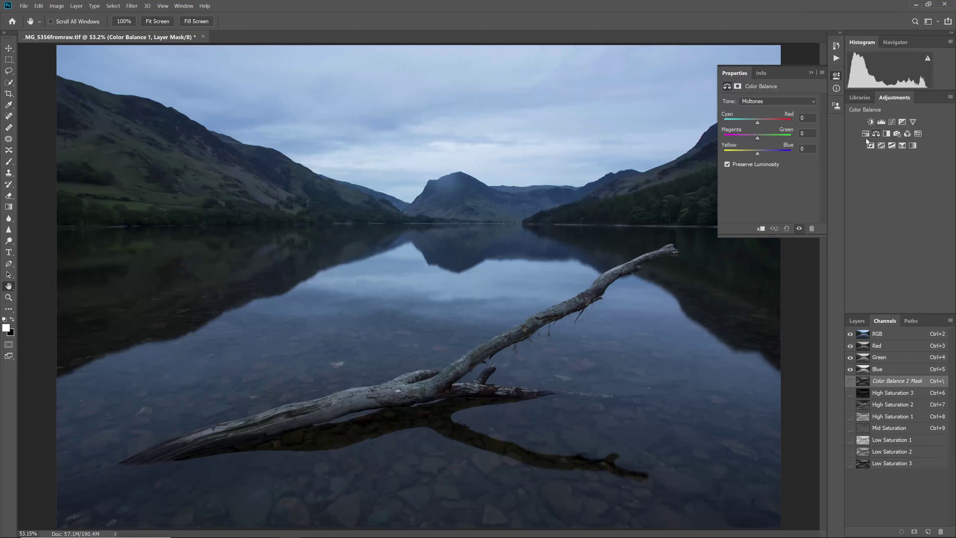
left_click_drag(757, 154, 717, 155)
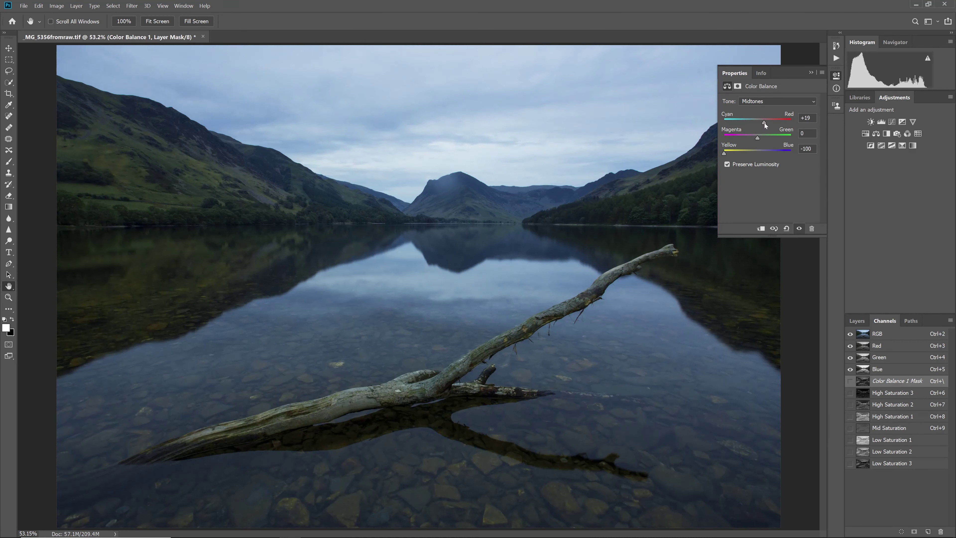
left_click_drag(765, 123, 754, 138)
Set Shadows Yellow-Blue +14 and Highlights to +10, −6, +12, then load a High Saturation selection
left_click(752, 105)
left_click(753, 110)
left_click_drag(764, 153, 762, 122)
left_click(777, 100)
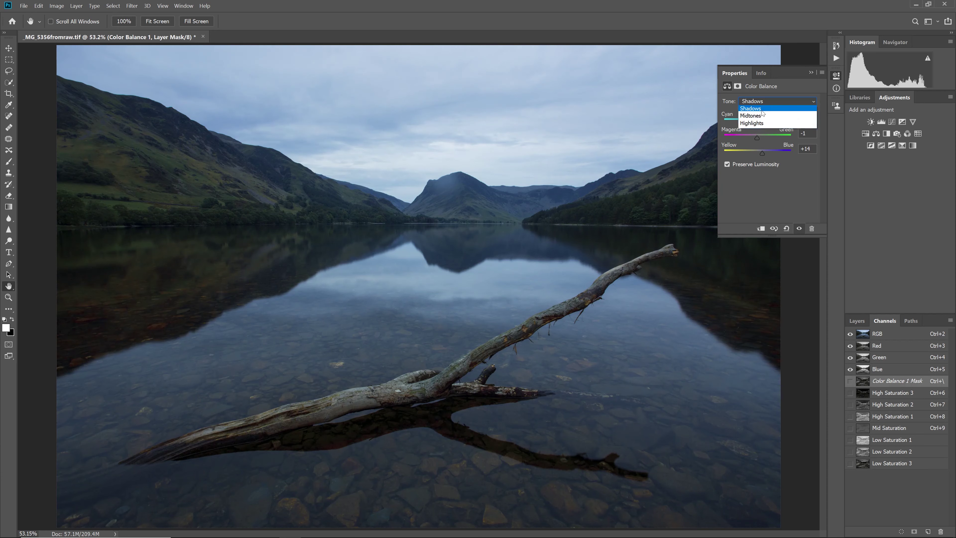
left_click(753, 125)
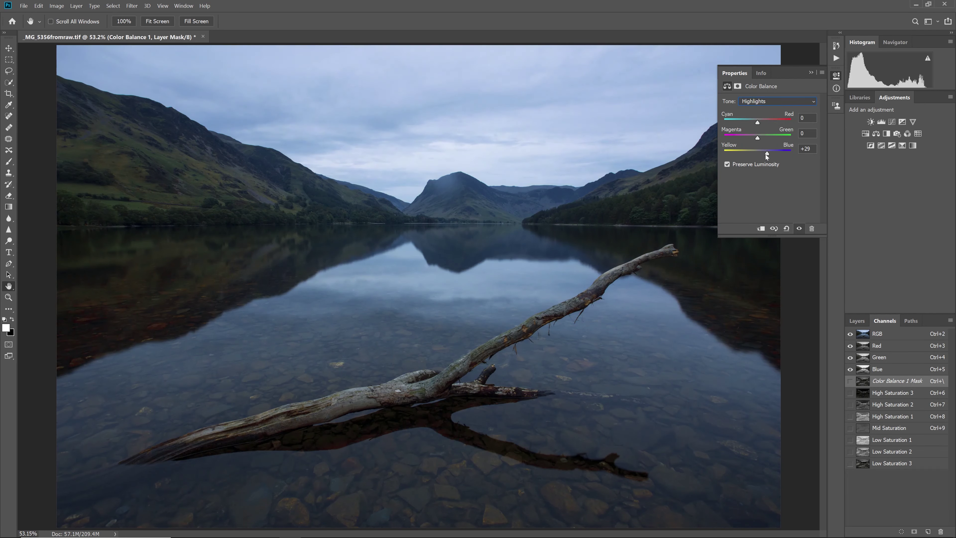
left_click_drag(765, 154, 755, 138)
left_click_drag(863, 401, 861, 395)
left_click(862, 394, "ctrl")
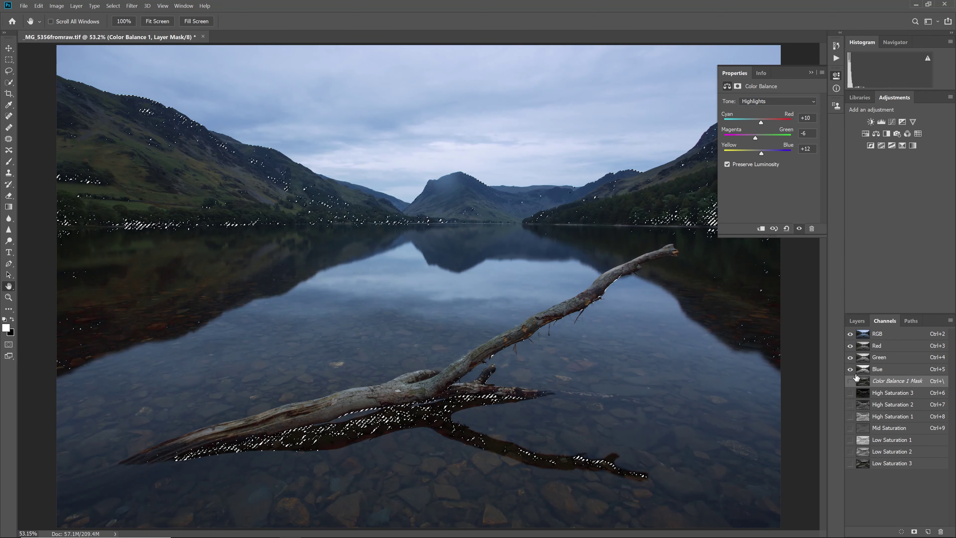
Add Color Balance 2 adding red to midtones, shadows (+51) and highlights (+44, −3, +18)
left_click(877, 134)
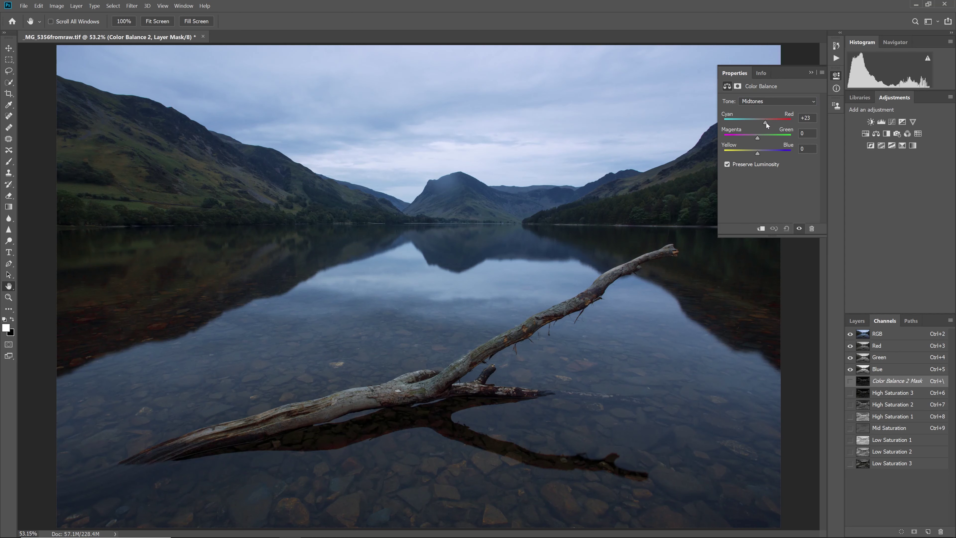
left_click_drag(767, 124, 757, 139)
left_click(759, 101)
left_click(757, 109)
left_click_drag(777, 121, 774, 122)
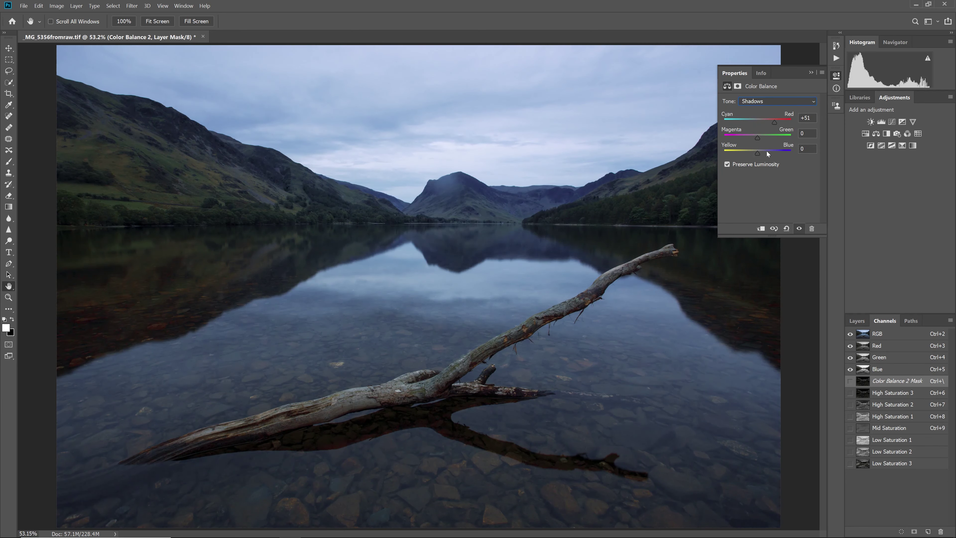
left_click_drag(758, 158, 764, 153)
left_click(757, 100)
left_click(758, 124)
left_click(858, 320)
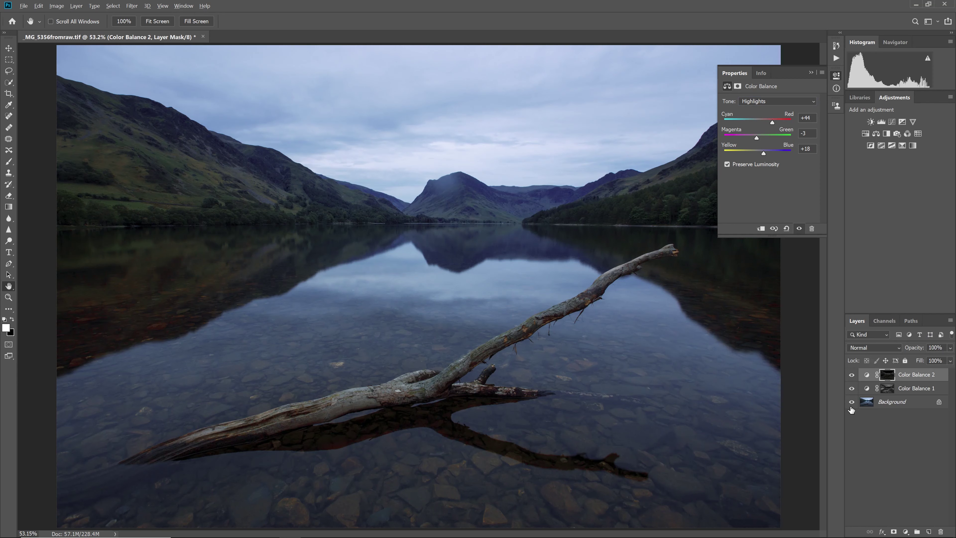
Toggle the Color Balance layers to compare, then load Low Saturation 3 as a selection
left_click(851, 404, "alt")
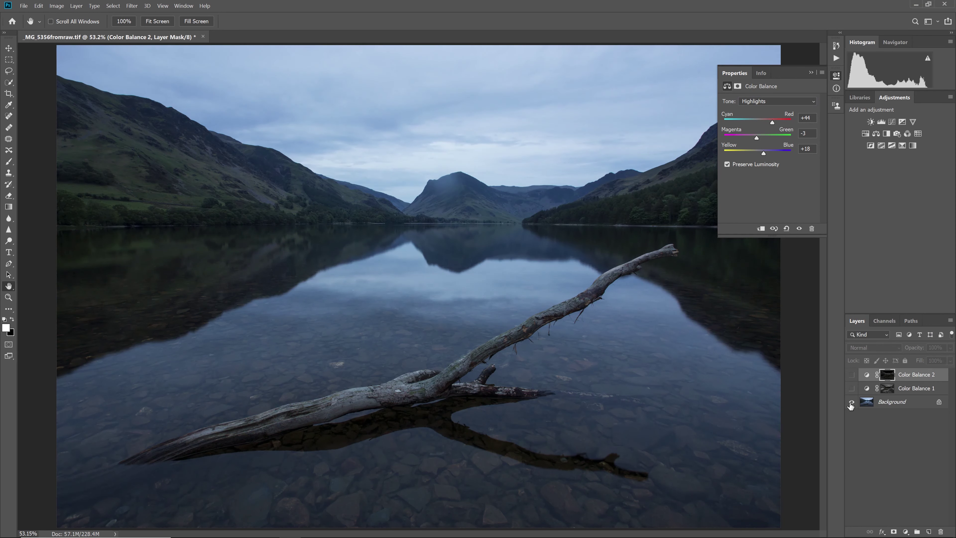
left_click(851, 404, "alt")
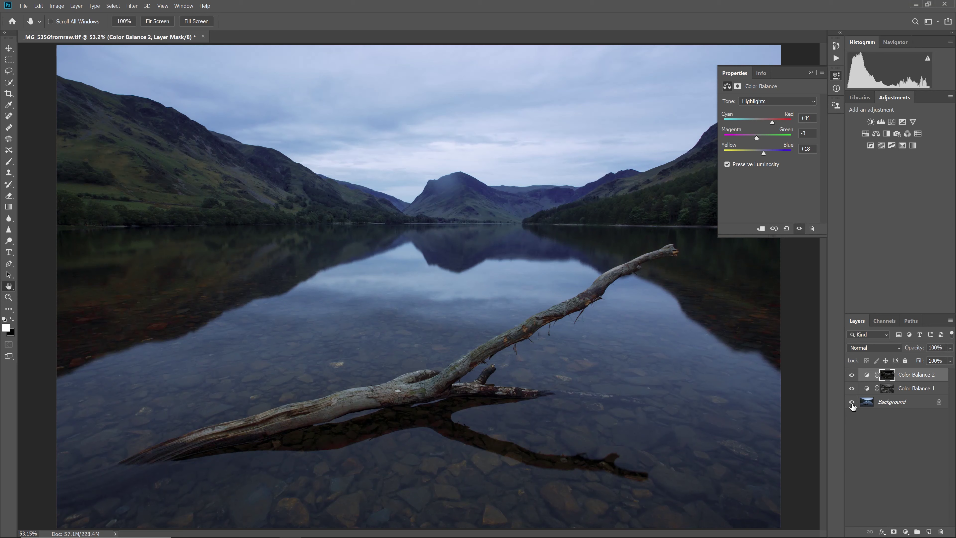
left_click(852, 403, "alt")
left_click(851, 403, "alt")
left_click(884, 320)
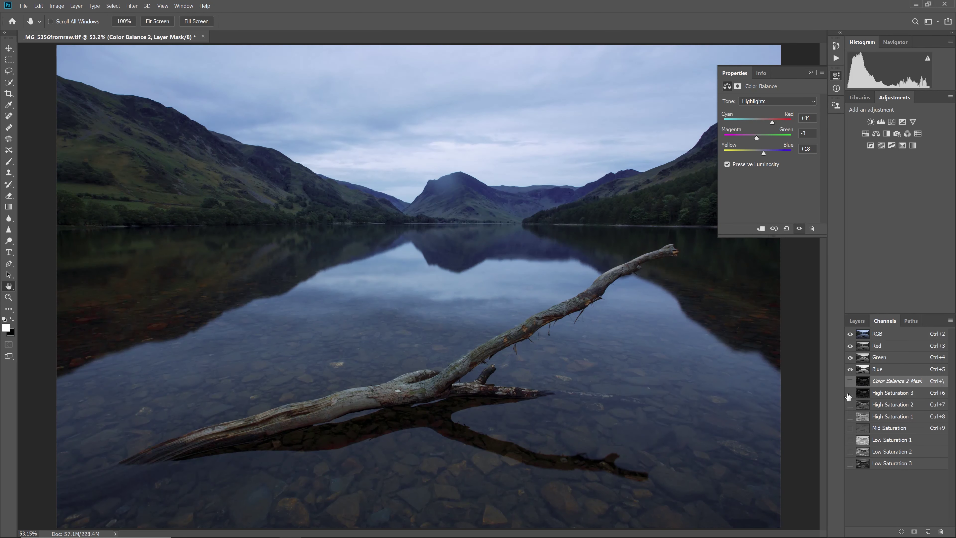
left_click(866, 464, "ctrl")
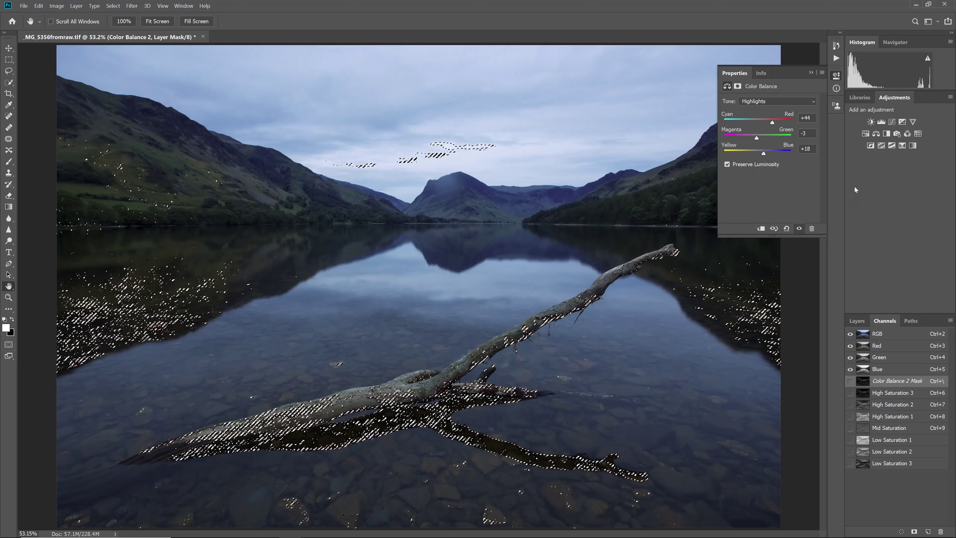
Add Curves 1 with shadow and highlight points lifted to brighten the low-saturation areas
left_click(893, 123)
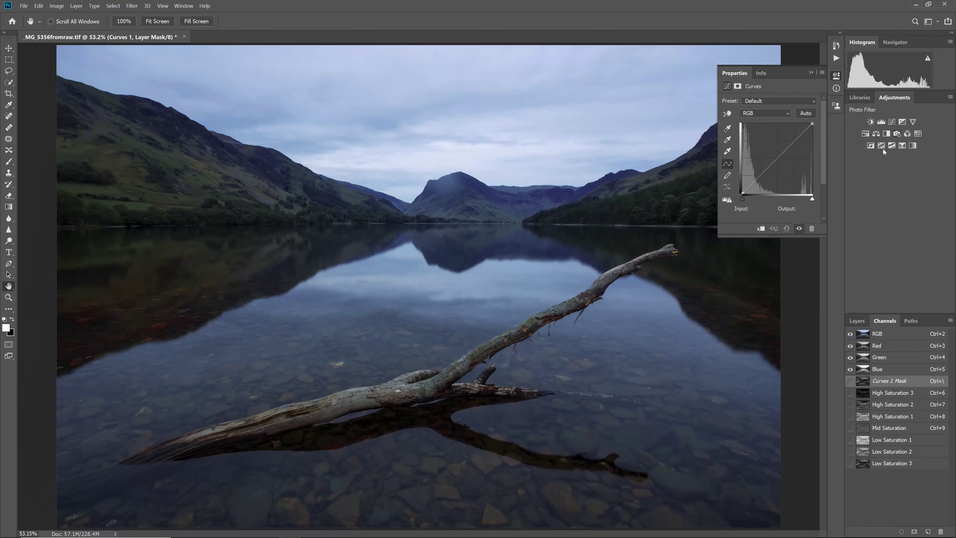
left_click_drag(759, 176, 750, 175)
left_click_drag(776, 136, 784, 134)
left_click_drag(751, 176, 750, 173)
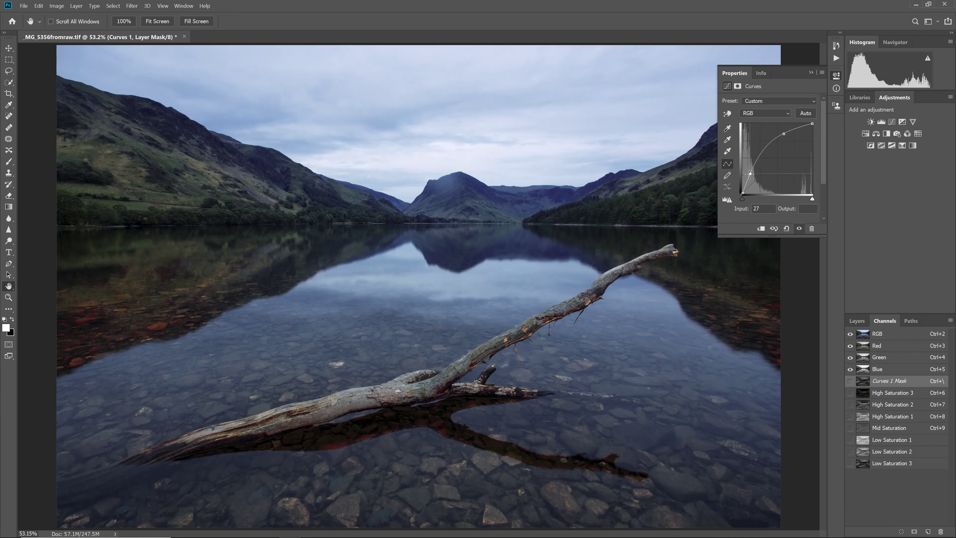
left_click_drag(784, 134, 789, 135)
left_click_drag(750, 174, 751, 171)
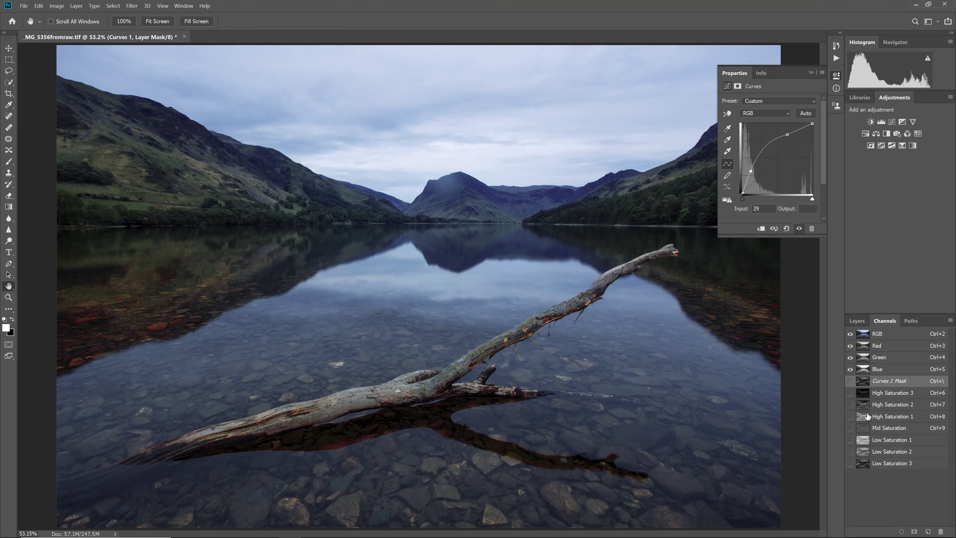
Add Curves 2 masked to High Saturation 3 with a steep darkening curve
left_click(863, 393, "ctrl")
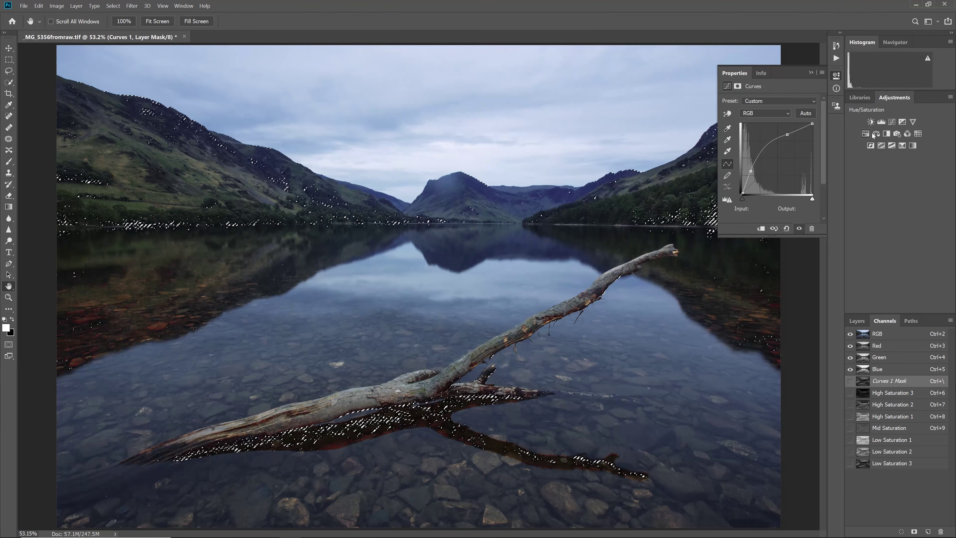
left_click(891, 121)
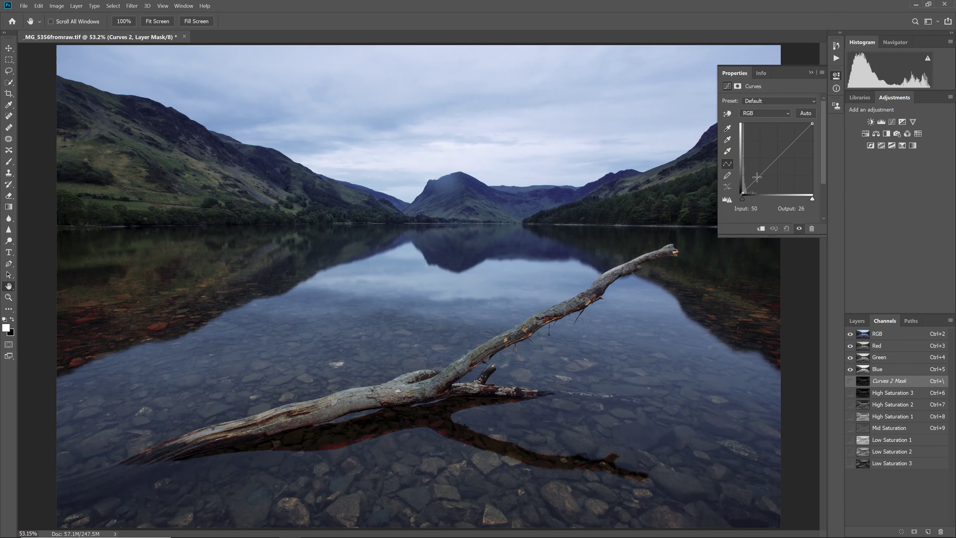
left_click_drag(757, 177, 792, 192)
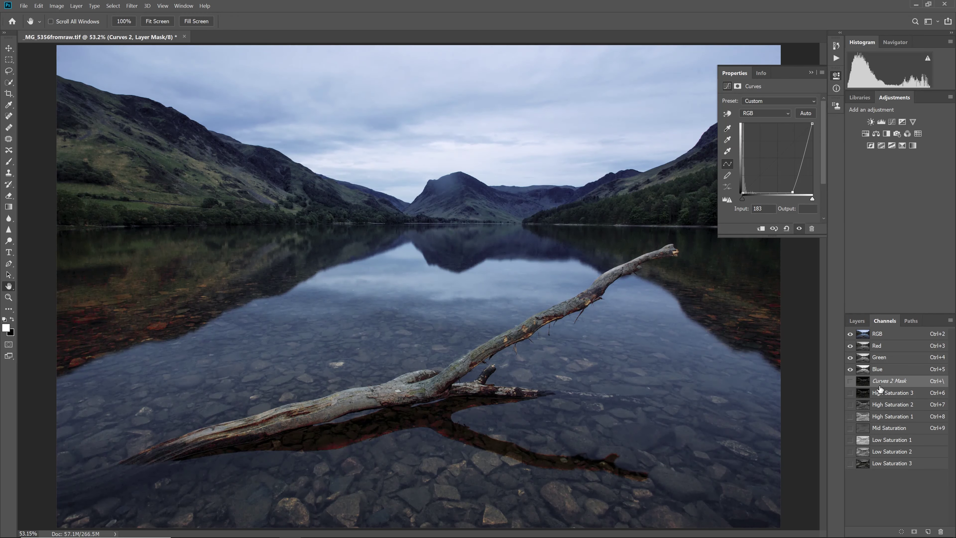
left_click(857, 321)
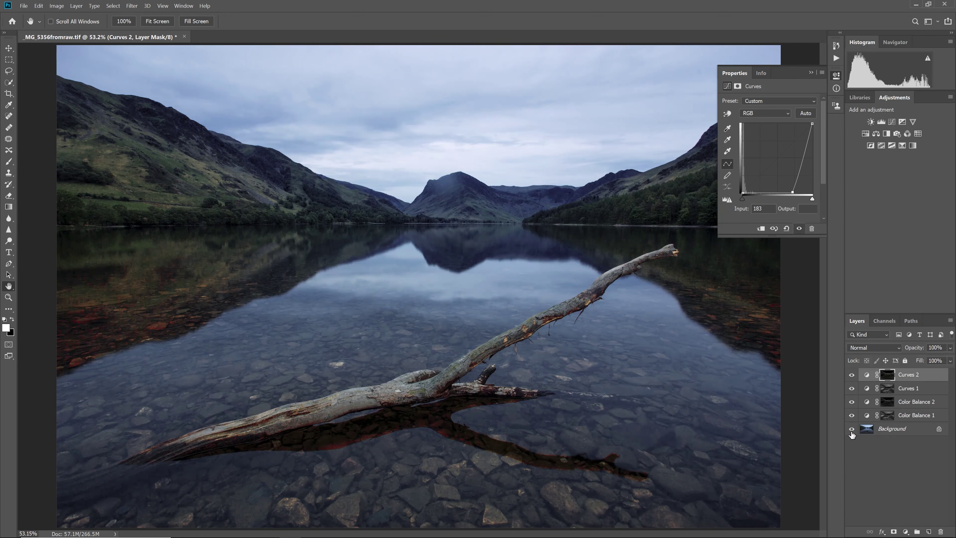
Hide and restore all adjustments to compare with the original, then show the channel list
left_click(851, 429, "alt")
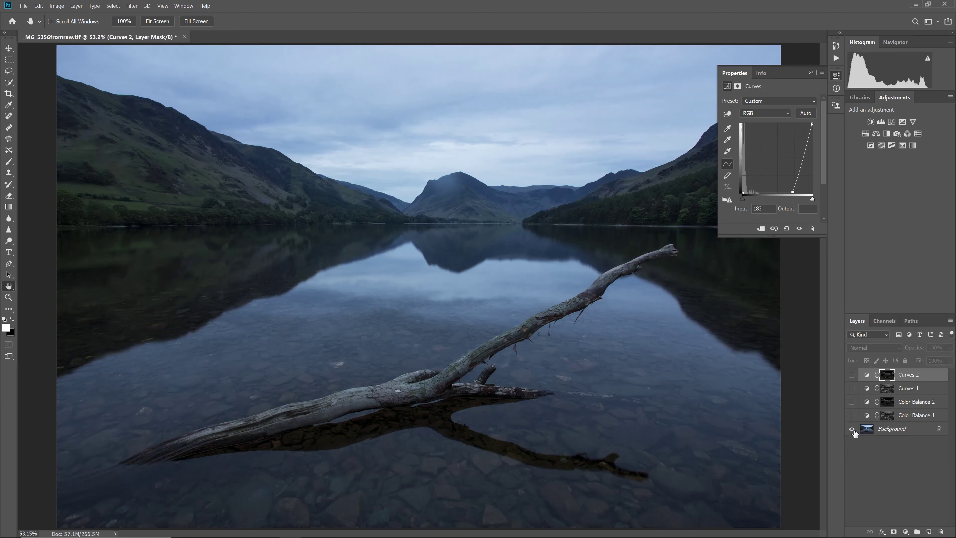
left_click(851, 429, "alt")
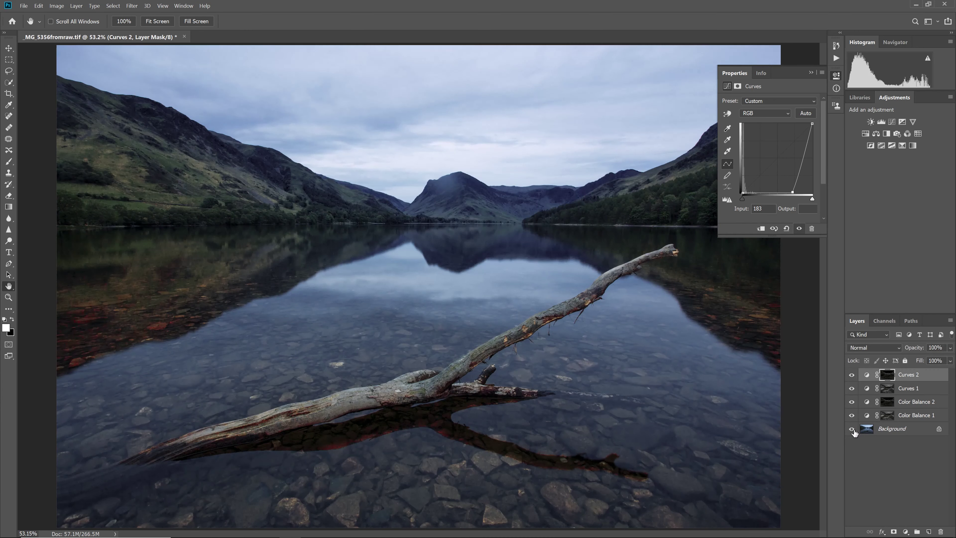
left_click(884, 321)
Load the Mid Saturation mask past the 50% warning and add Curves 3 with a reshaped midtone curve
left_click(866, 432, "ctrl")
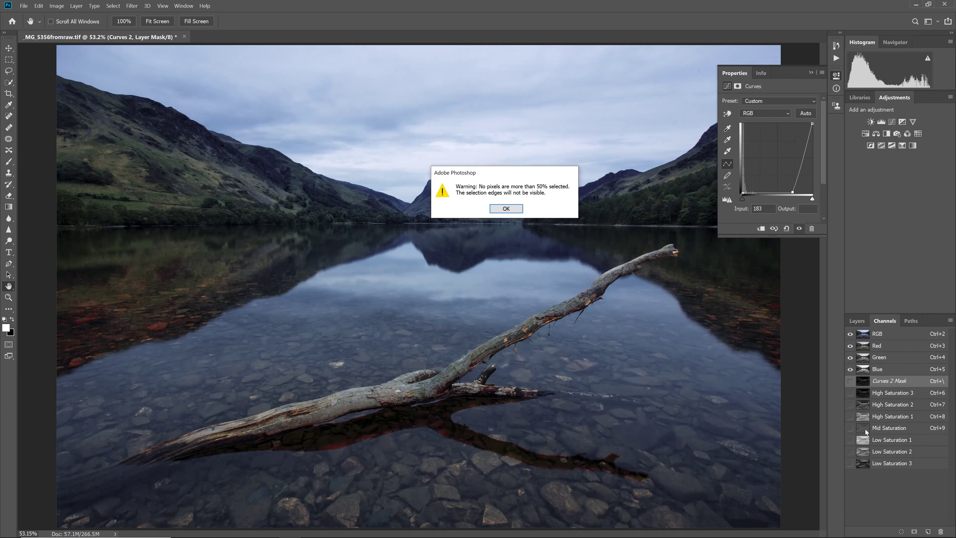
left_click(504, 209)
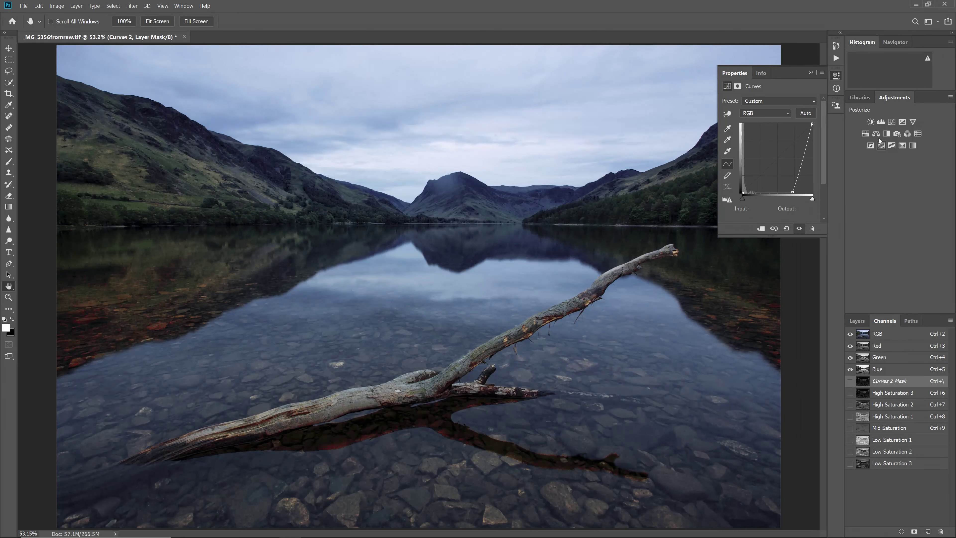
left_click(892, 122)
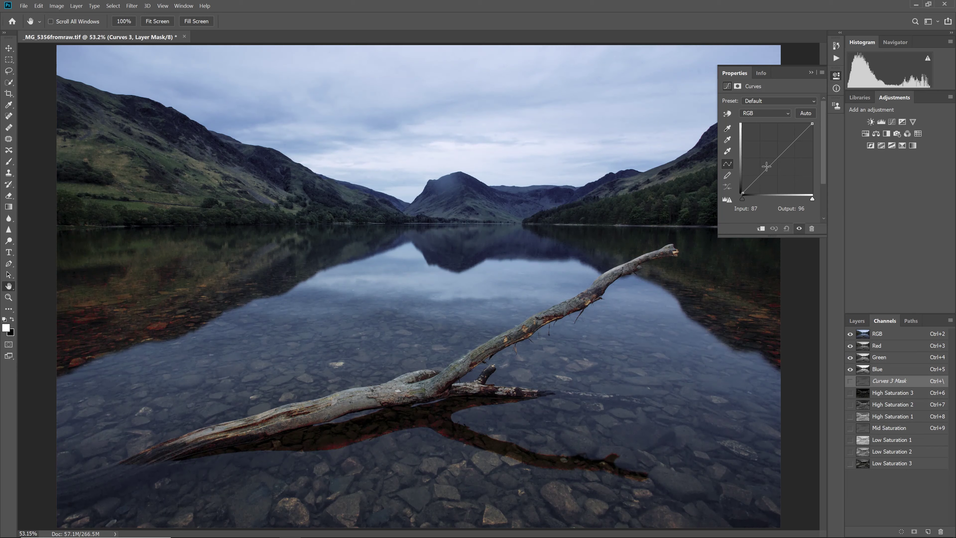
left_click_drag(767, 169, 801, 144)
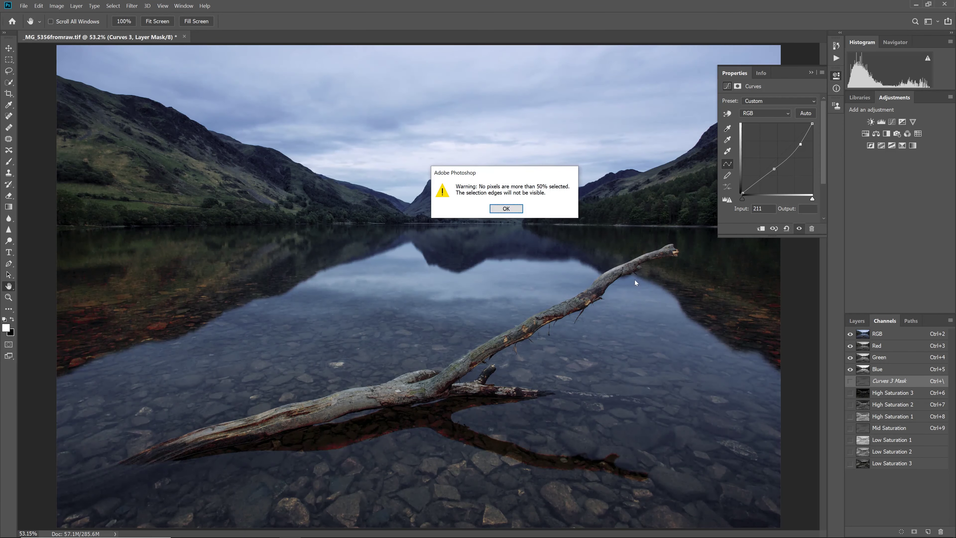
left_click(504, 209)
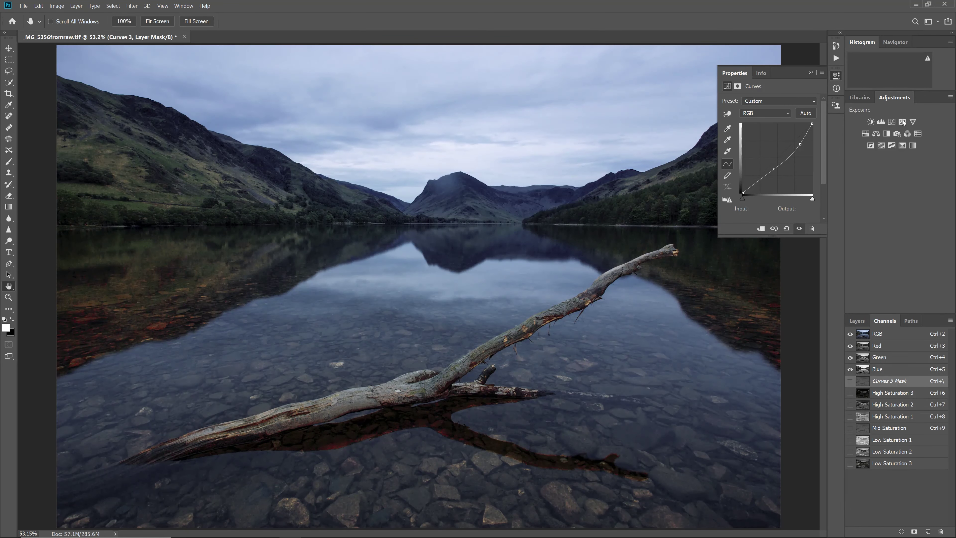
Add a Vibrance layer with Vibrance at −37 and Saturation at −47
left_click(913, 122)
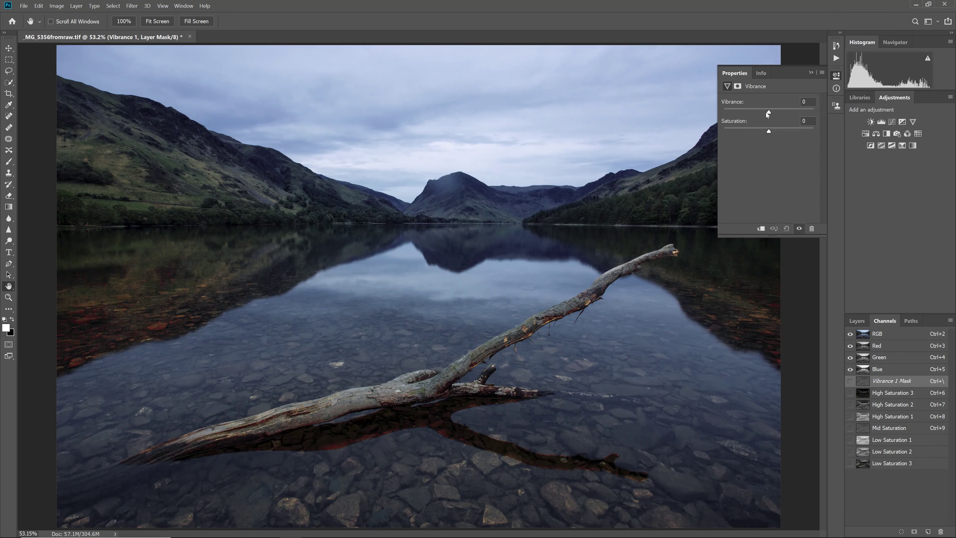
left_click_drag(767, 113, 748, 131)
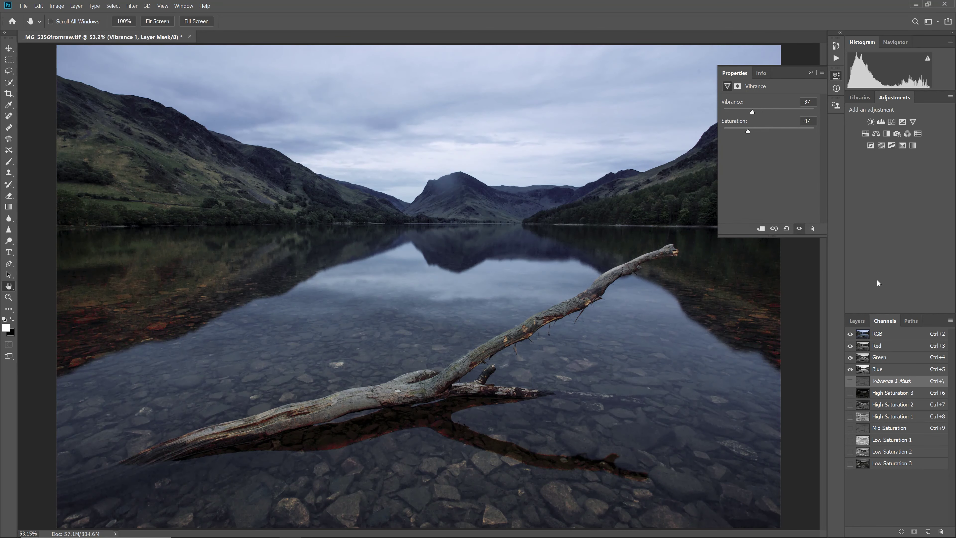
Collapse Properties, show the Layers panel, and toggle the Background alone to compare before and after
left_click(835, 77)
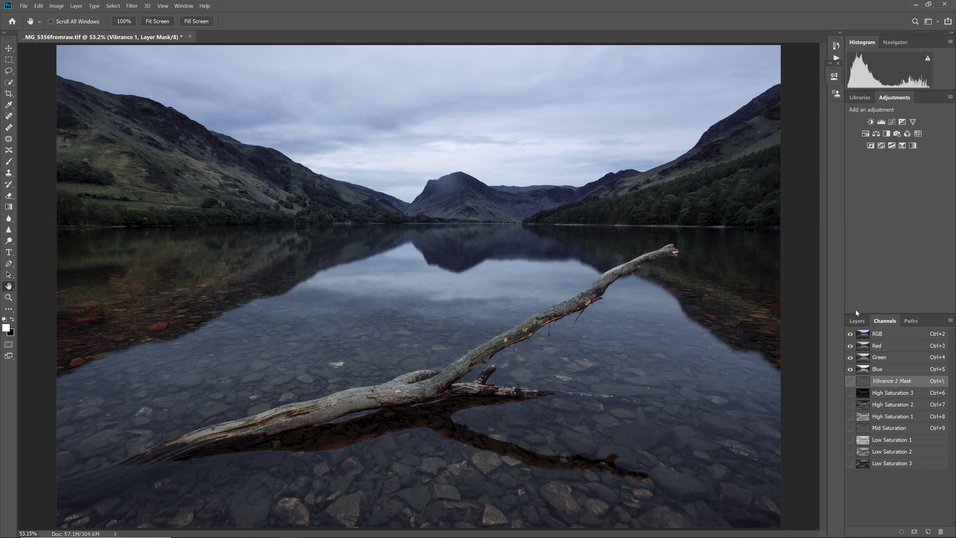
left_click(857, 320)
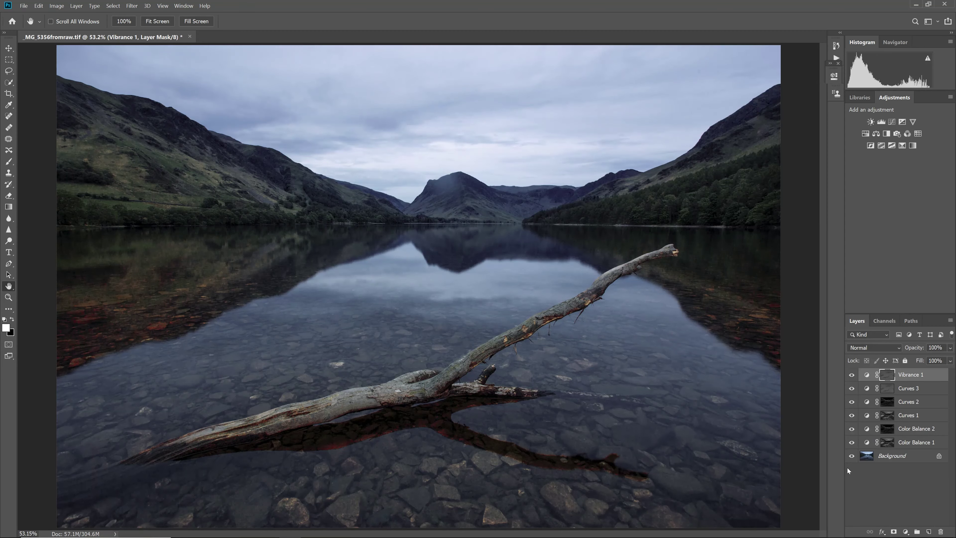
left_click(852, 457, "alt")
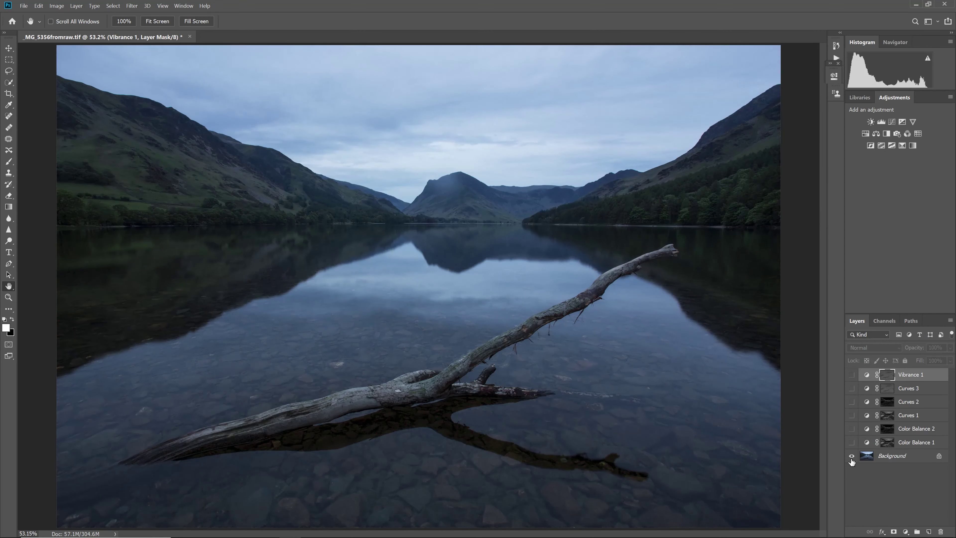
left_click(851, 456, "alt")
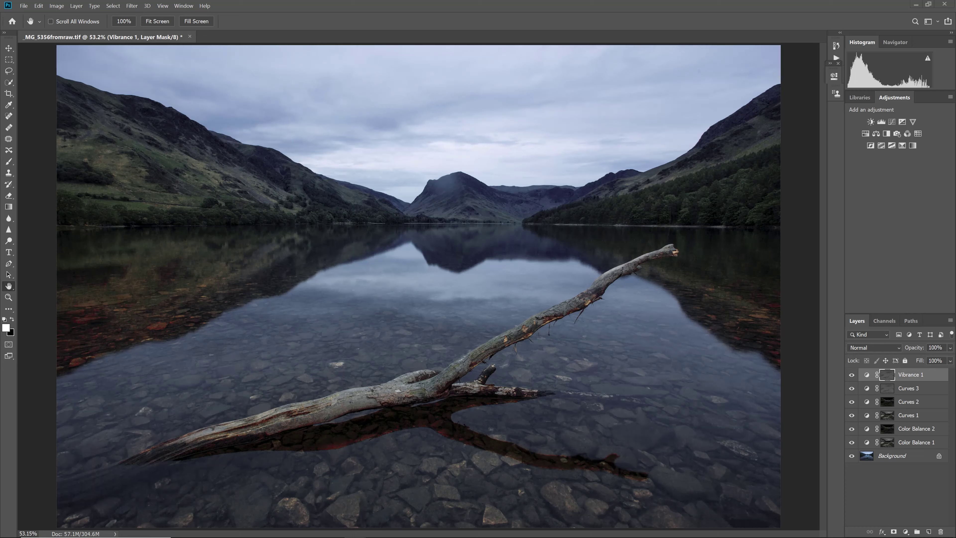
Switch to the Colour Control ActionPack page in Chrome and enter an e-mail address in the newsletter field
key("alt+Tab")
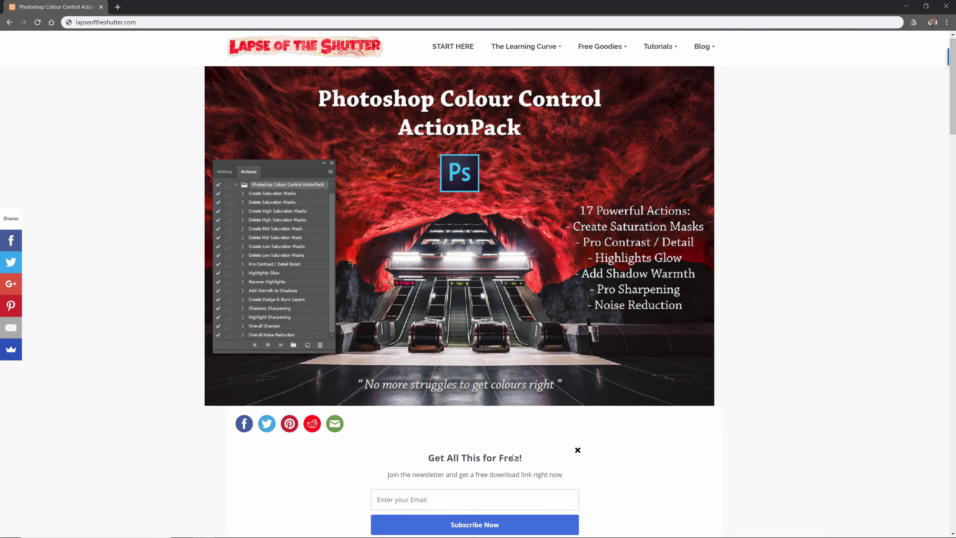
left_click(530, 493)
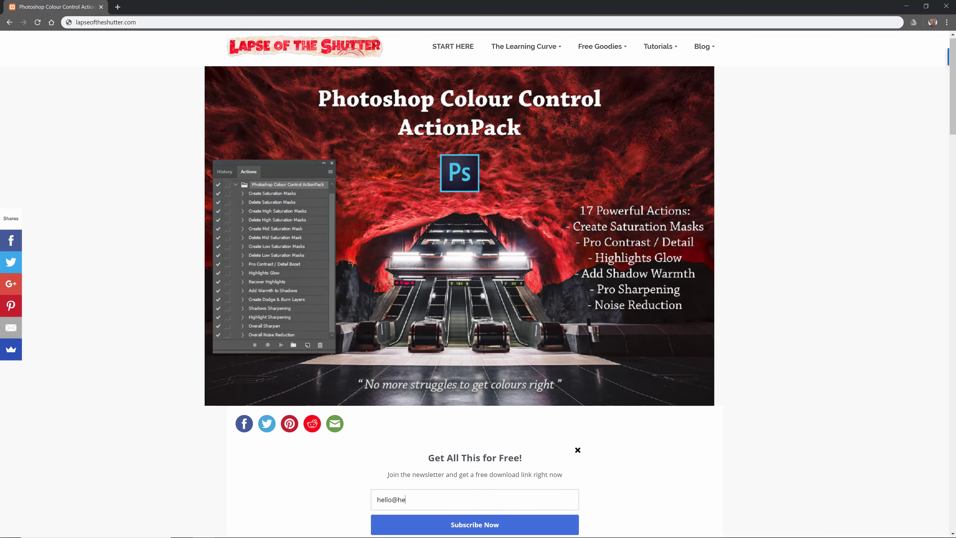